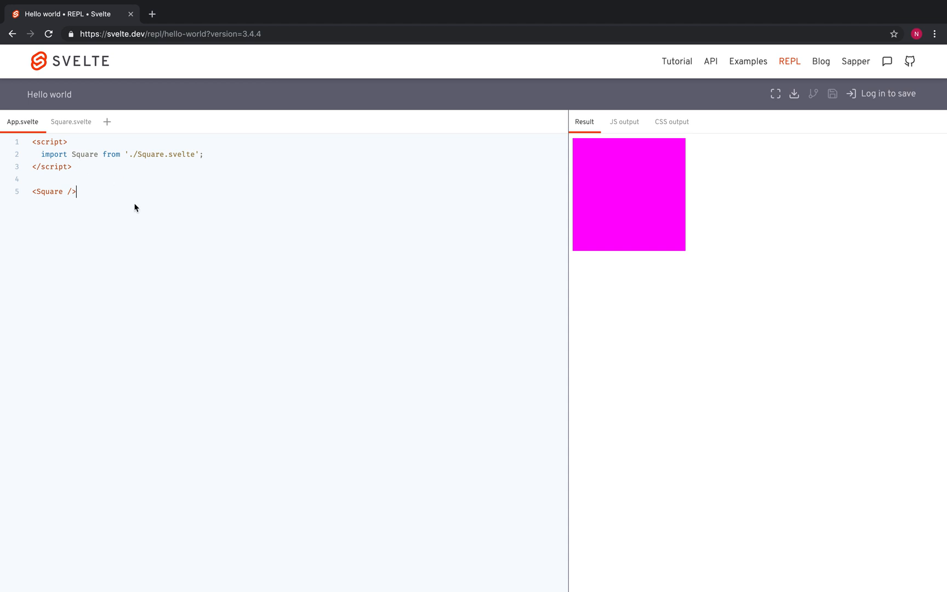
Step: Review Square.svelte and the Square tag used in App.svelte
left_click(69, 123)
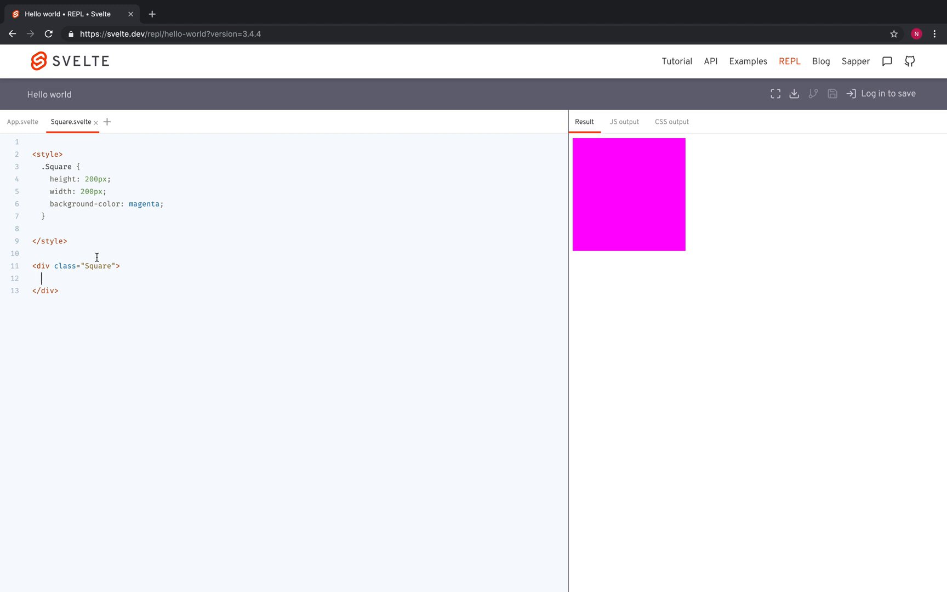
left_click(22, 122)
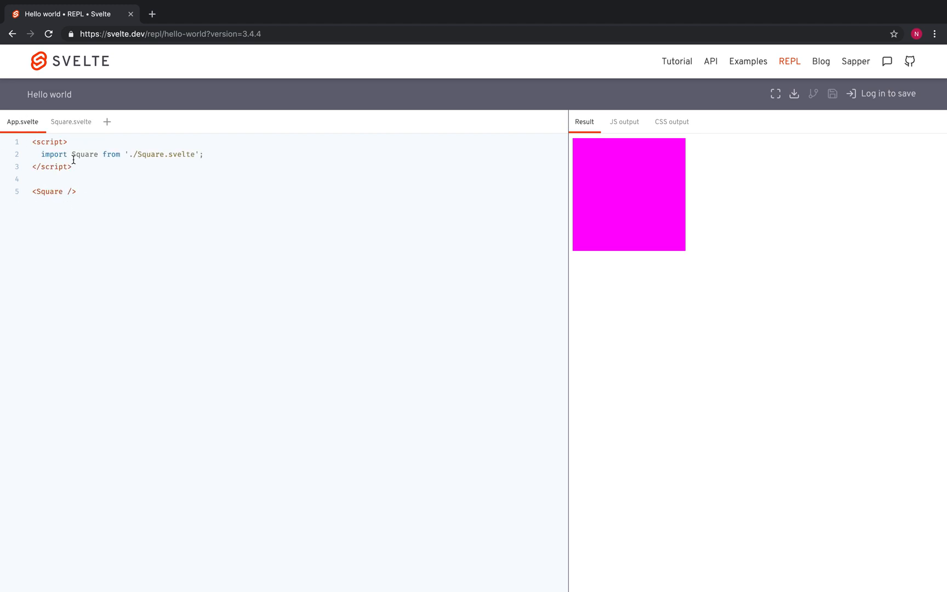
double_click(74, 156)
left_click_drag(82, 192, 27, 192)
left_click(71, 121)
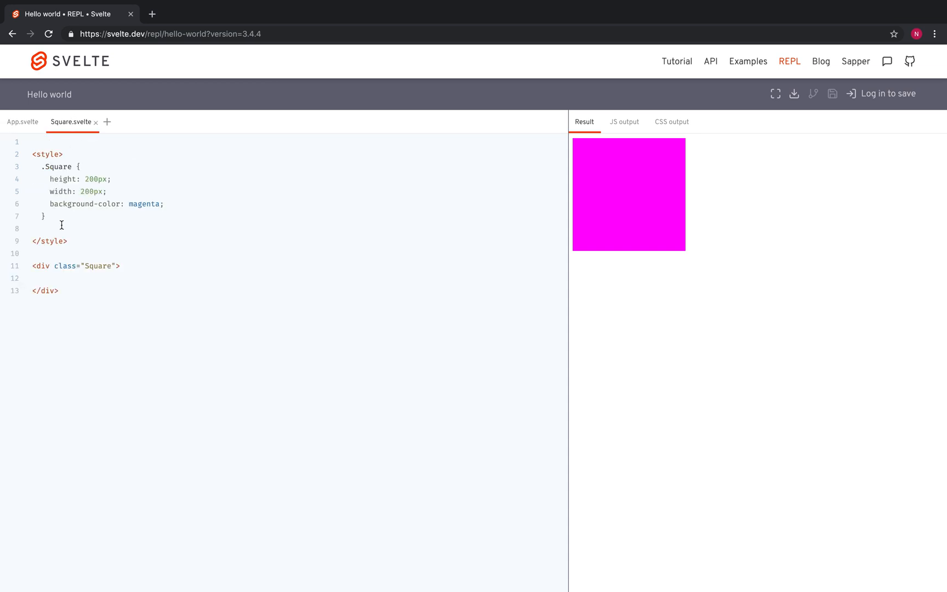
Step: Remove the blank line in Square's style block and move into the empty div
key("BackSpace")
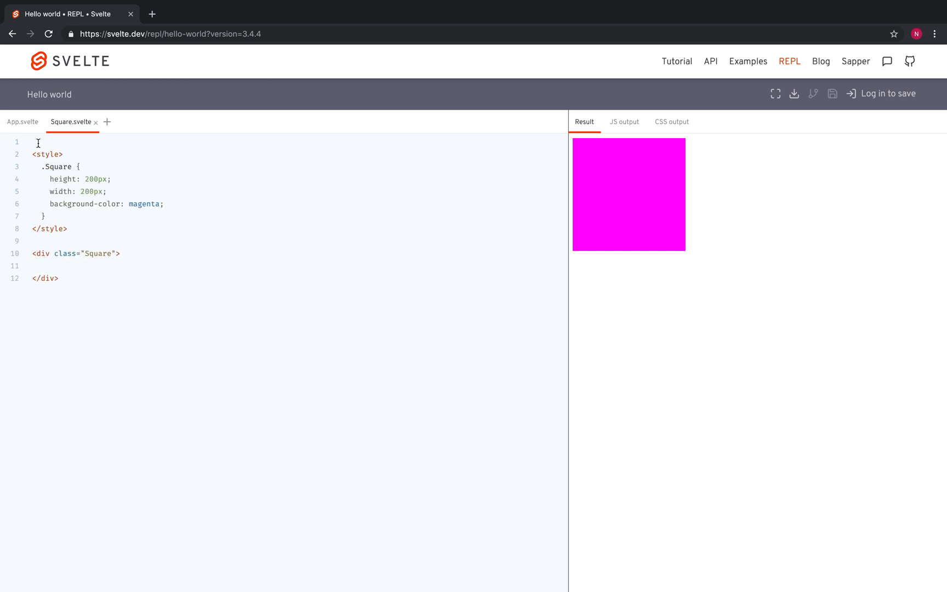
left_click_drag(61, 278, 30, 253)
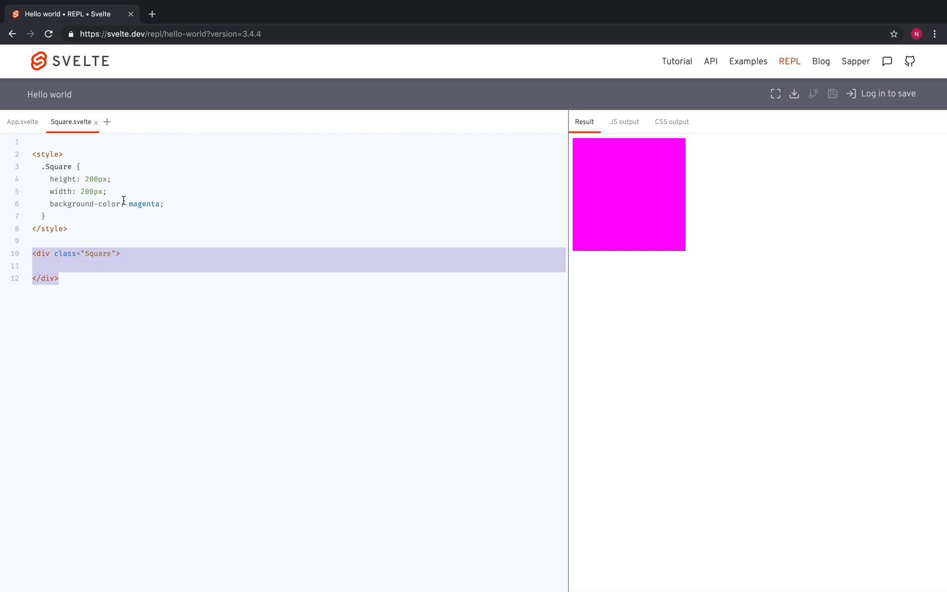
left_click(119, 270)
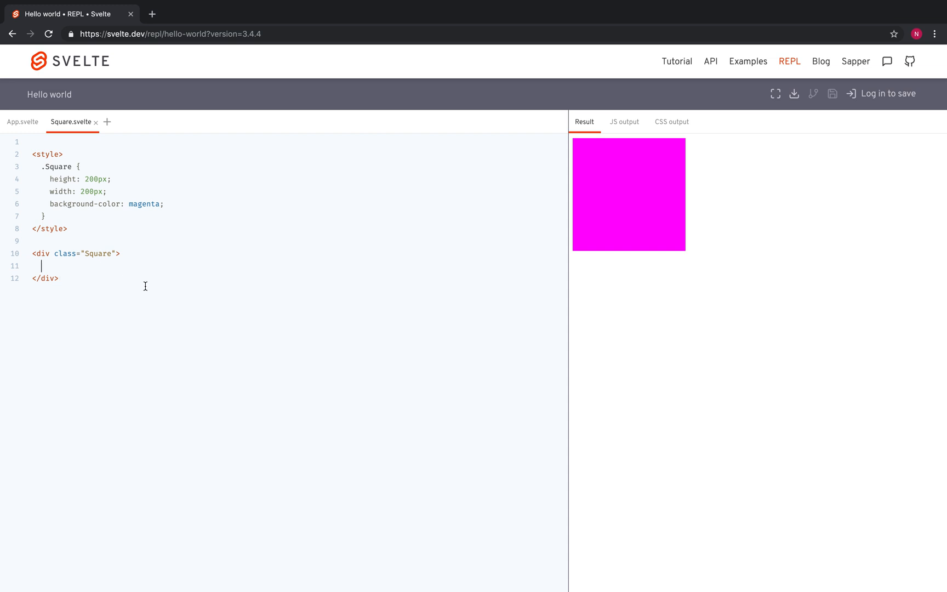
type("Hey there")
Step: Delete the trial 'Hey there' text so the div in Square.svelte is empty again
left_click(22, 122)
left_click(66, 122)
left_click(85, 265)
left_click_drag(84, 265, 41, 265)
key("BackSpace")
Step: Turn <Square /> in App.svelte into an opening and closing <Square></Square> pair with an indented line inside
left_click(23, 121)
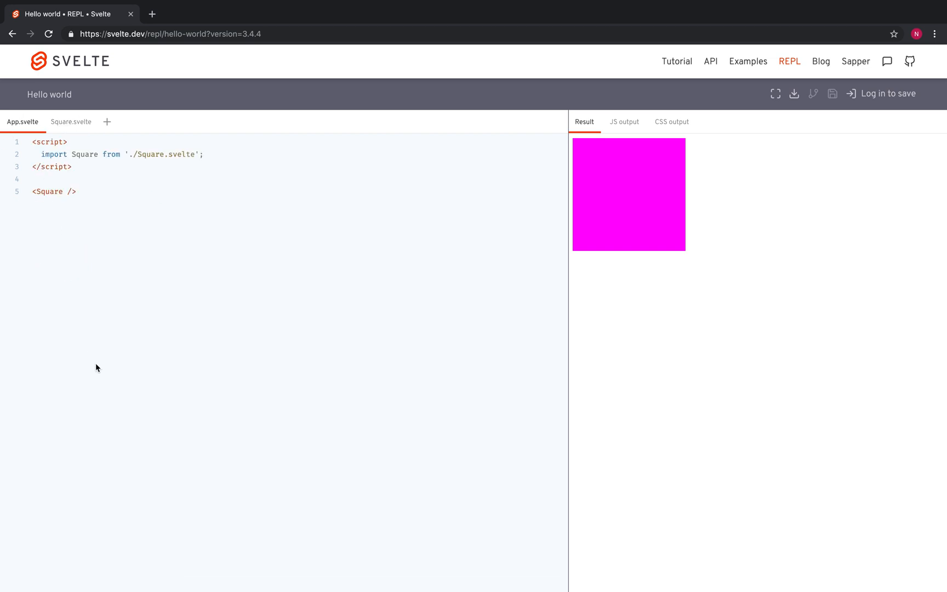
left_click(72, 192)
key("Delete")
key("Delete")
key("Delete")
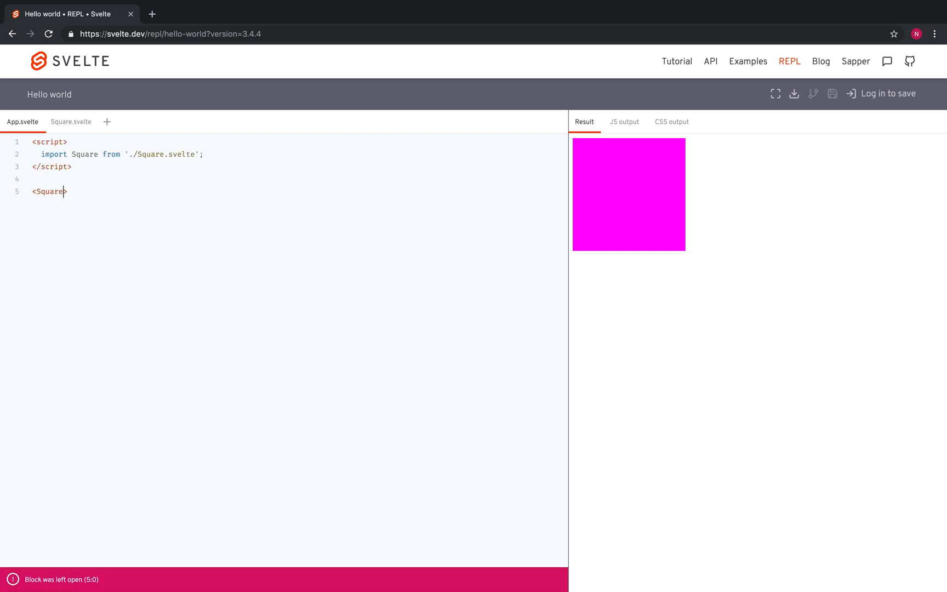
type("<></Square>")
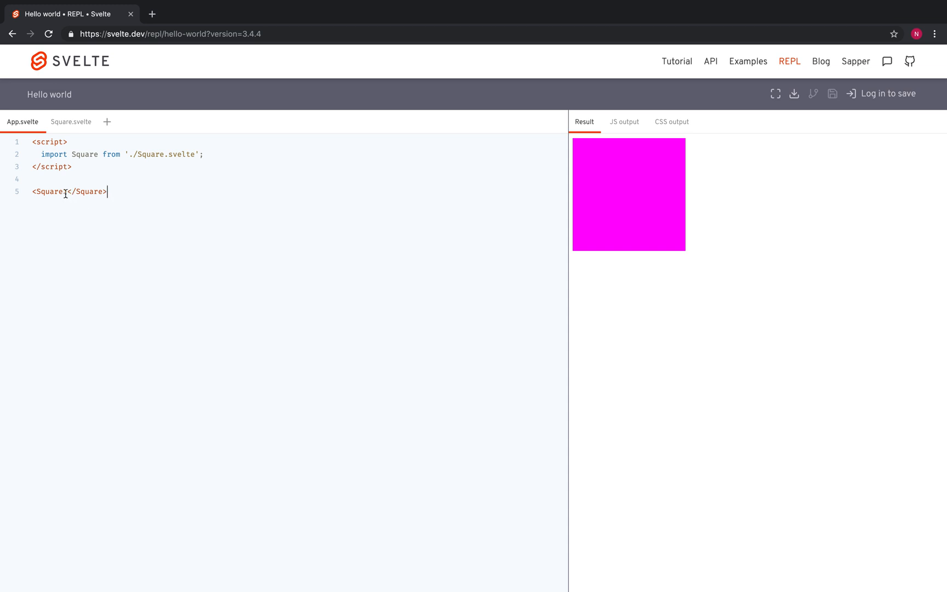
left_click(67, 191)
key("Return")
key("Return")
key("Return")
key("Up")
key("Down")
key("Tab")
type("input>")
type("ype=")
type("\"text\">")
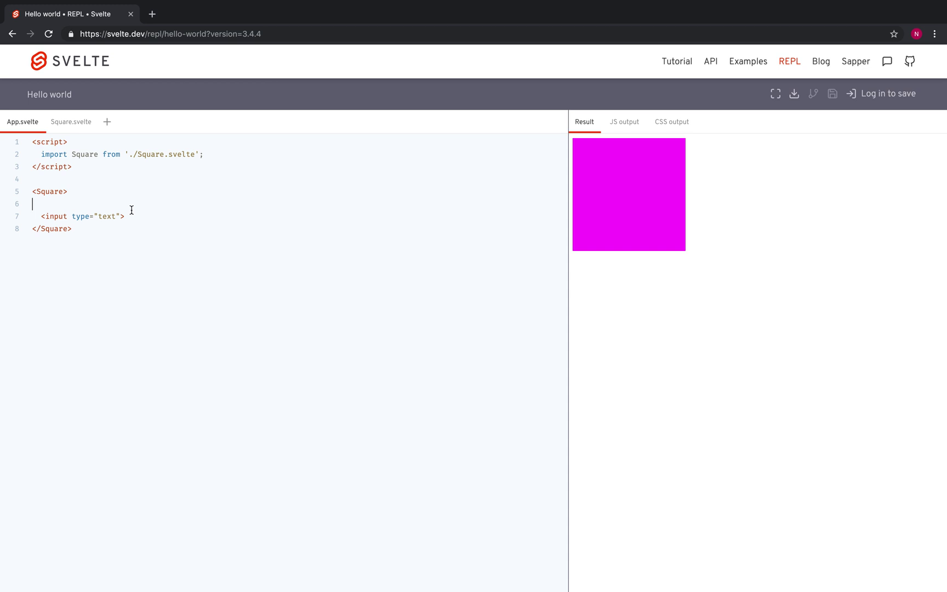
Step: Finish <input type="text"> inside Square and remove the empty line above it
left_click(134, 224)
key("BackSpace")
left_click(70, 121)
Step: Add <slot></slot> inside the div in Square.svelte
left_click(89, 265)
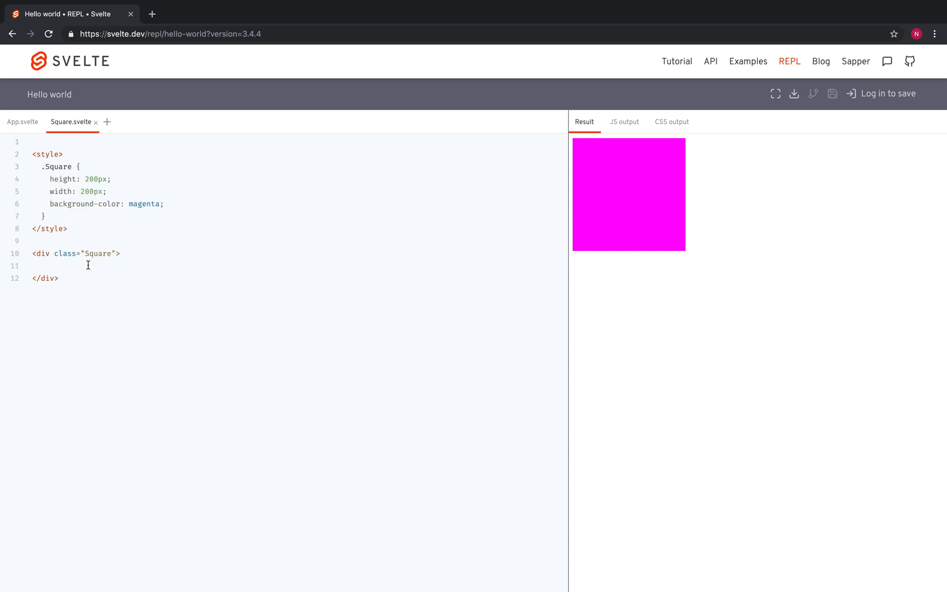
type("<slot></slot>")
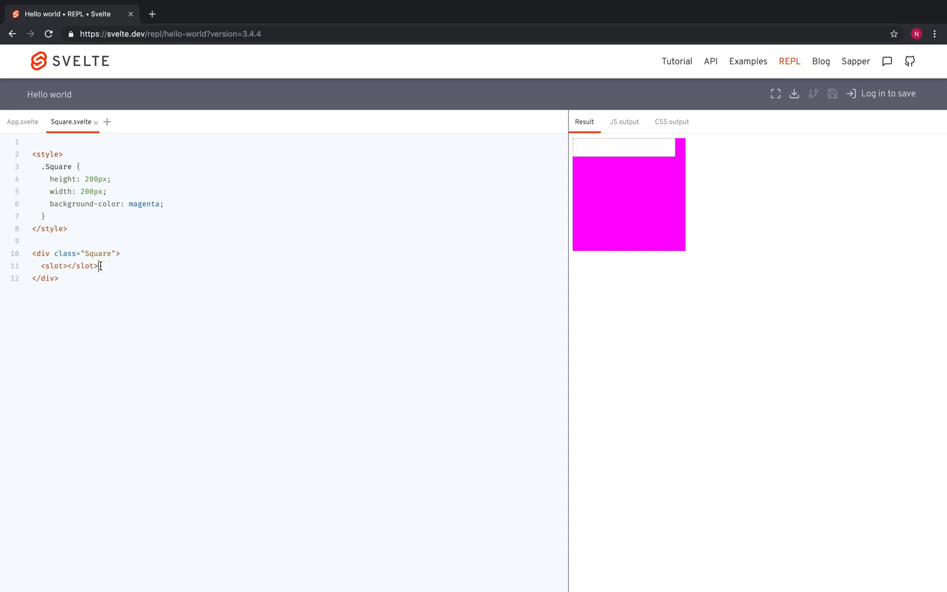
left_click_drag(98, 265, 40, 265)
left_click(21, 122)
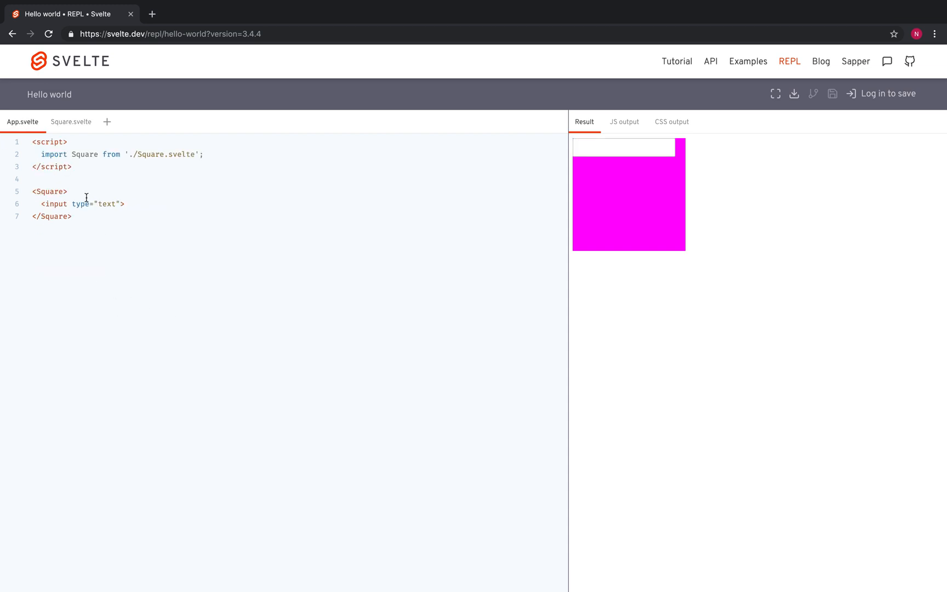
Step: Nest hello, the text input and two text lines inside <Square> in App.svelte
left_click_drag(126, 204, 44, 204)
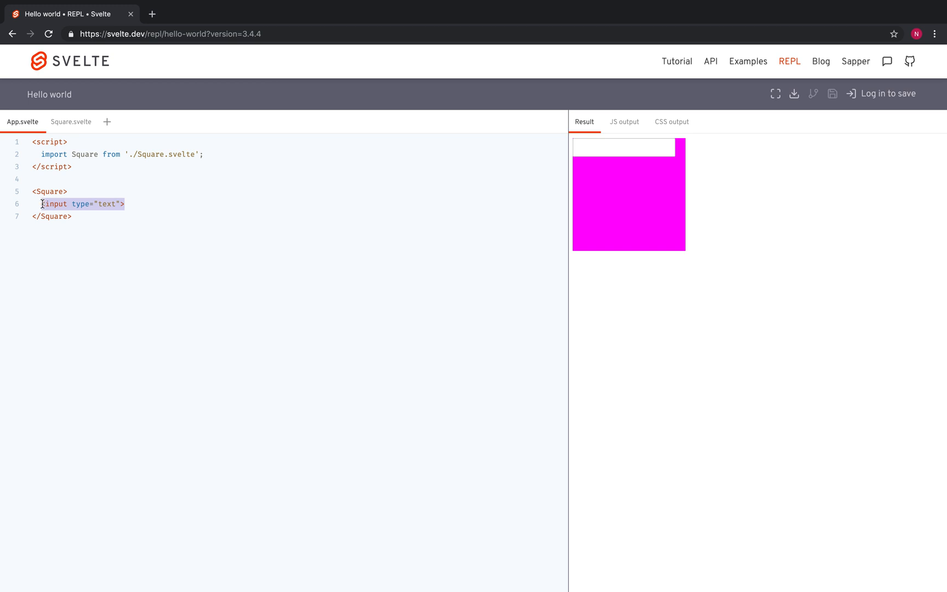
key("BackSpace")
type("hello")
key("Return")
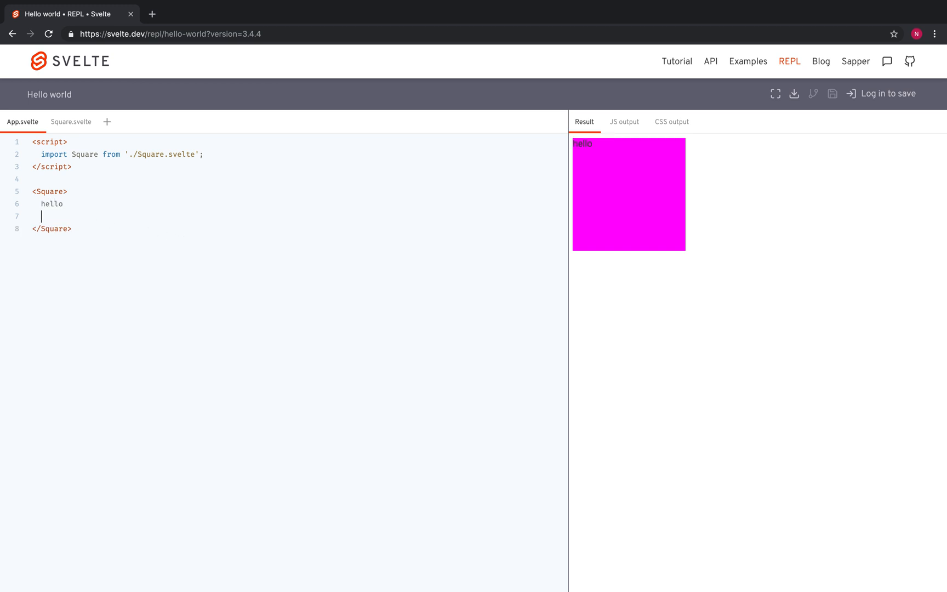
type("<input type=\"text\">")
key("Return")
type("sldfkjklasdf")
key("Return")
type("sadfkhjasd")
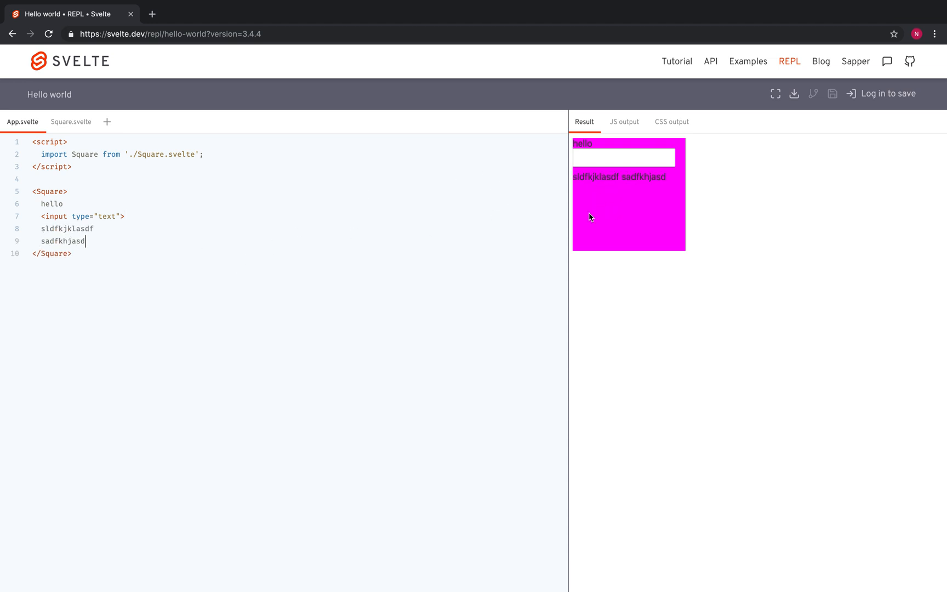
left_click(71, 121)
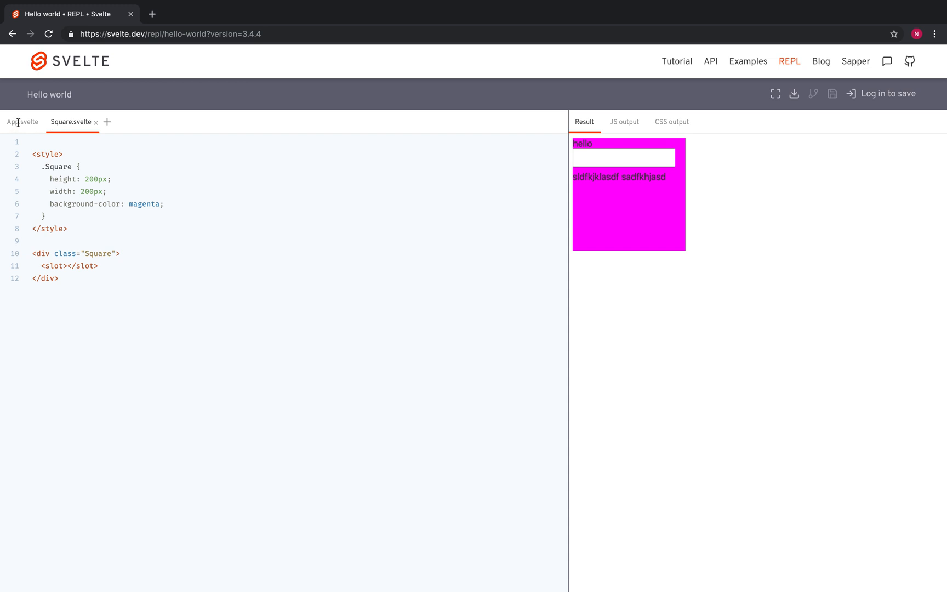
Step: Highlight the nested content lines and the Square tag in App.svelte
left_click(18, 123)
left_click_drag(86, 241, 42, 206)
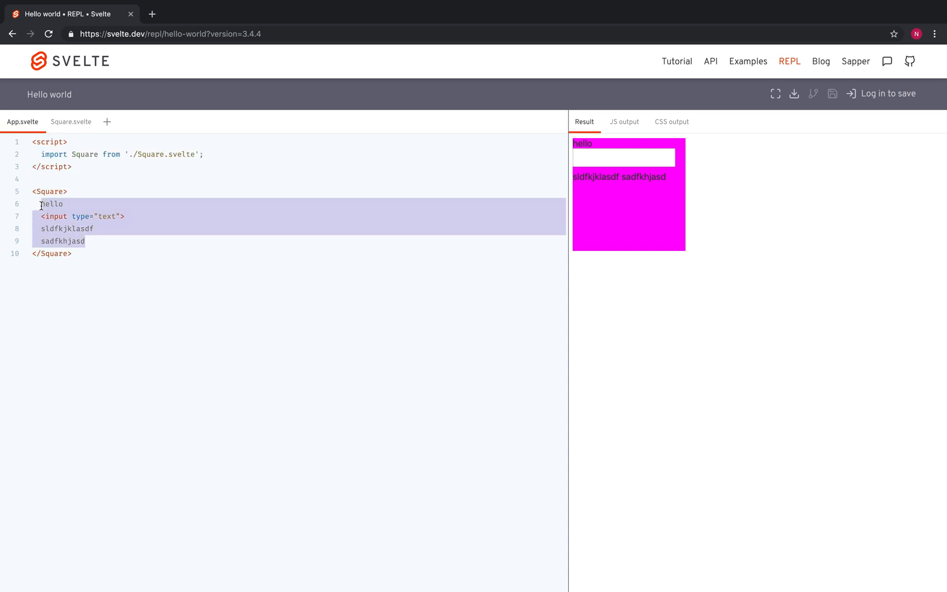
left_click(87, 244)
left_click_drag(87, 245, 42, 206)
left_click(97, 241)
left_click_drag(96, 242, 43, 216)
double_click(51, 191)
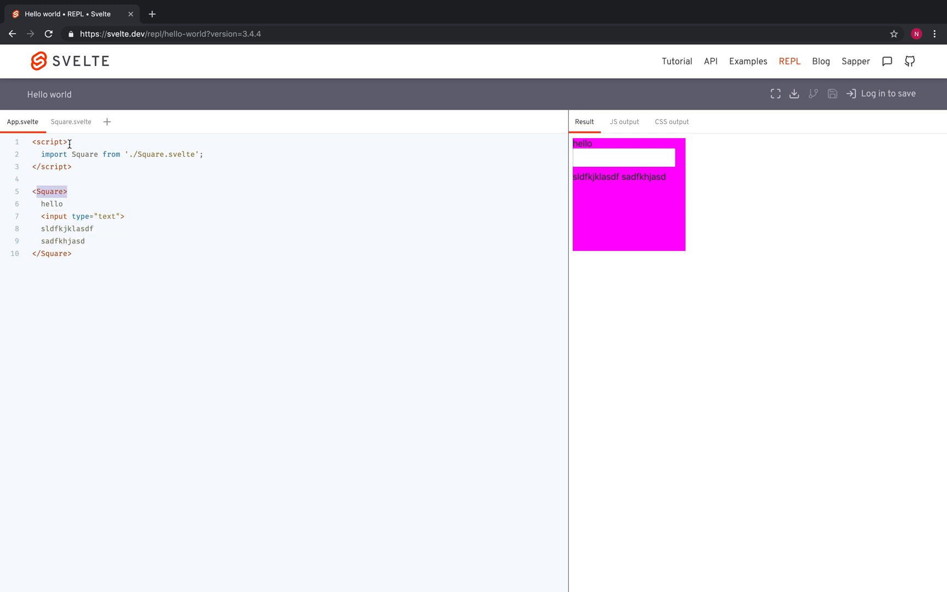
Step: Create a new component file named Circle.svelte and return to App.svelte
left_click(107, 122)
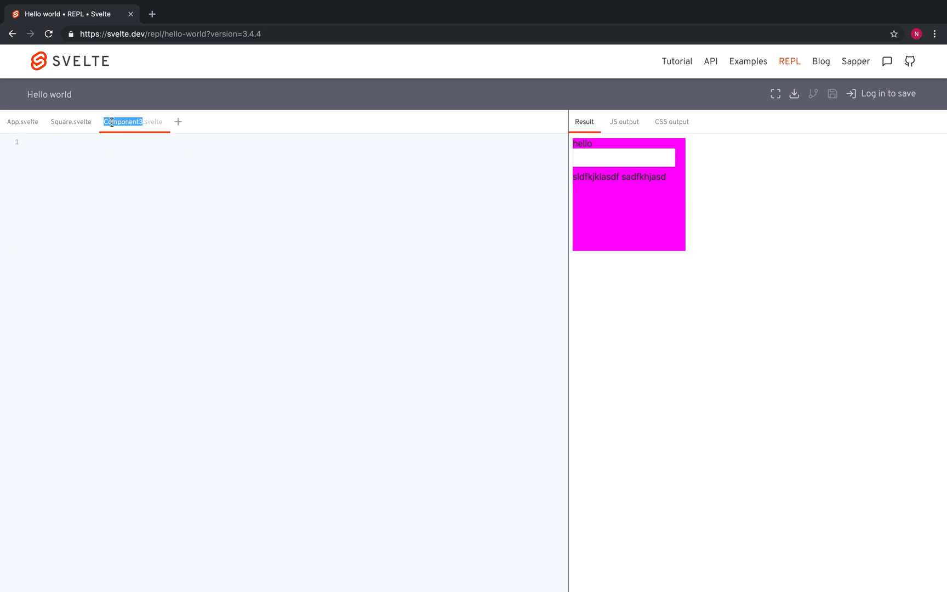
type("Circle")
key("Return")
left_click(27, 121)
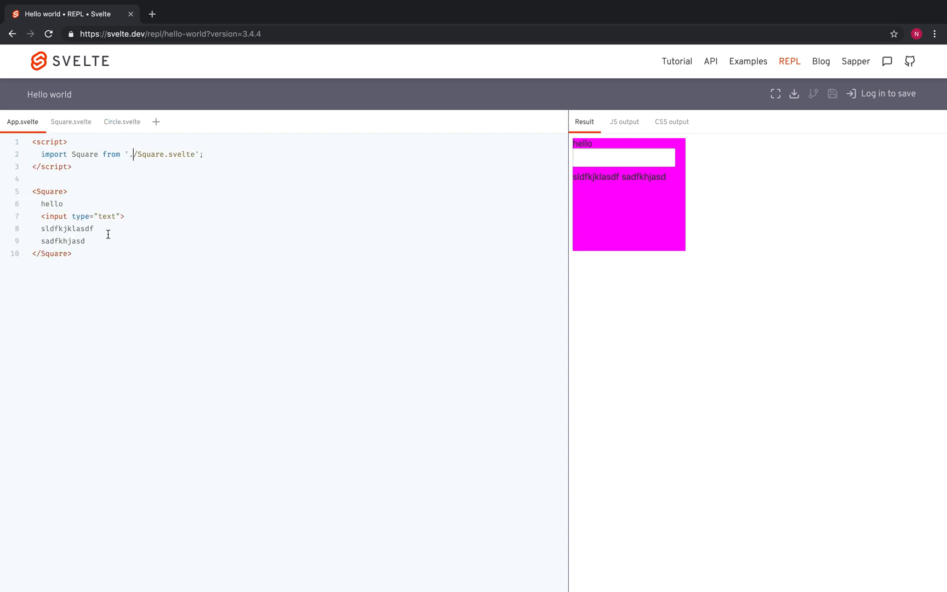
left_click_drag(108, 242, 37, 206)
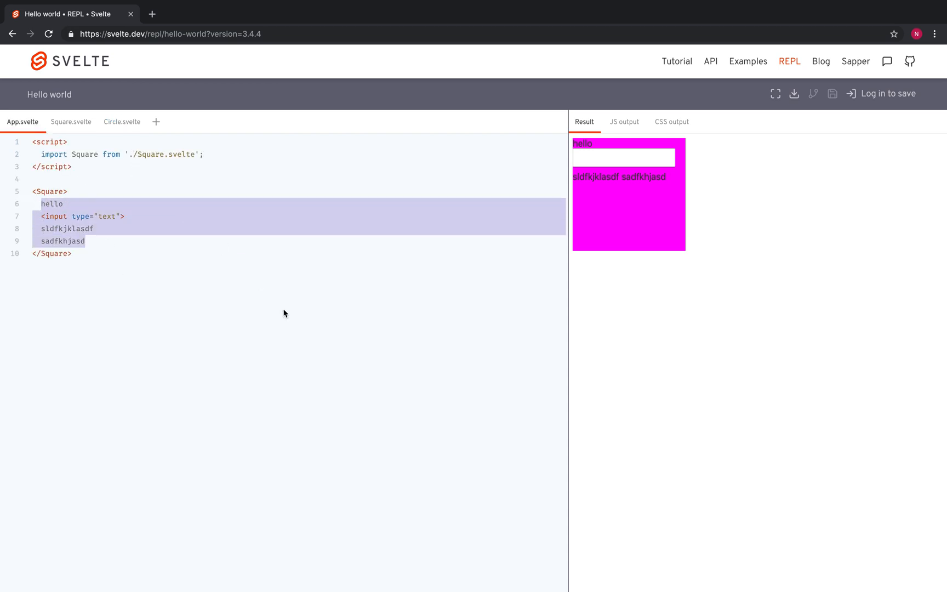